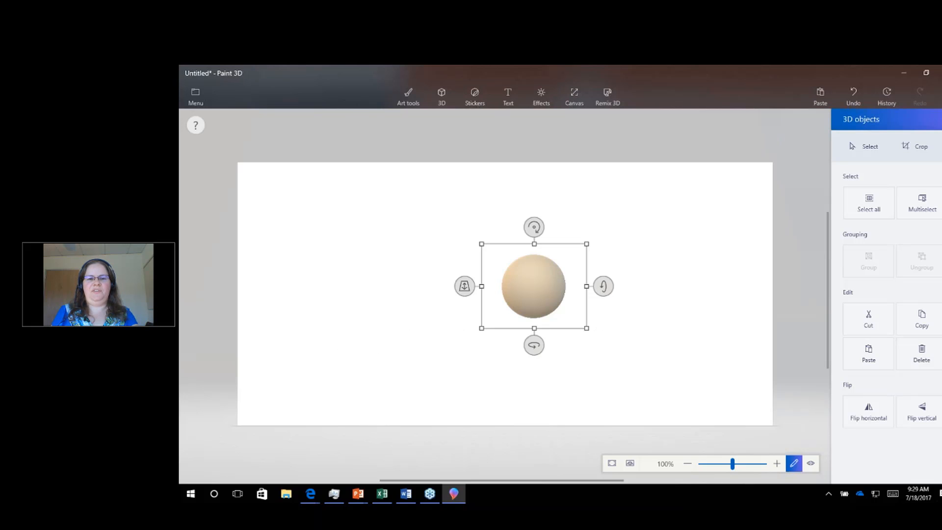
Step: Add sun.bmp from the Pictures folder as a custom sticker for the sphere
click(476, 95)
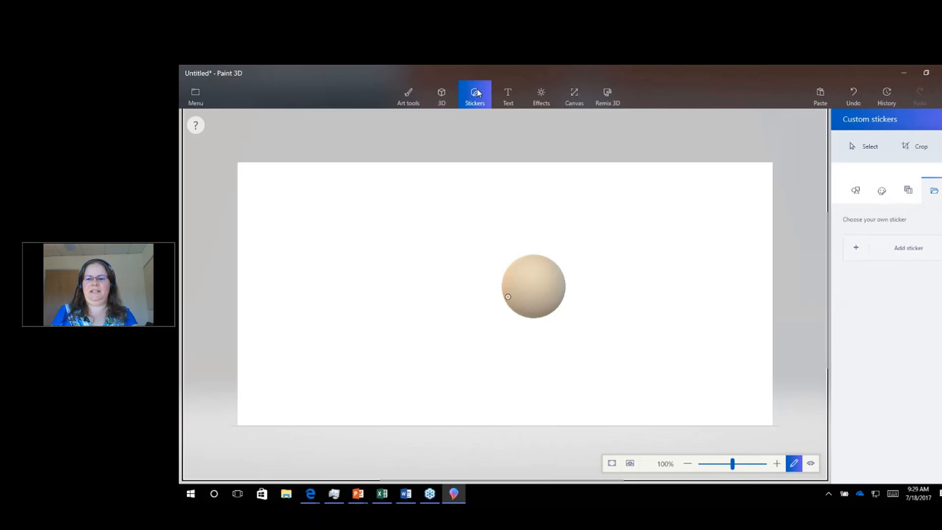
click(898, 251)
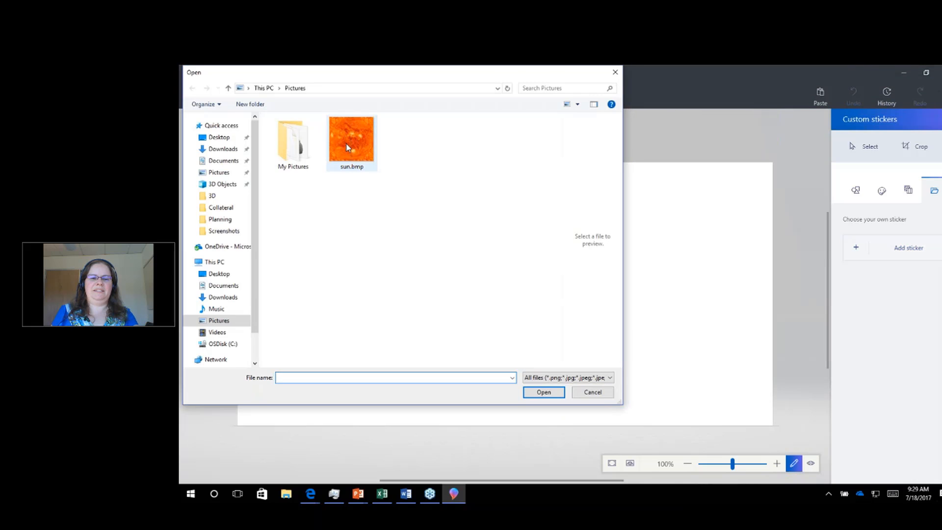
double_click(347, 147)
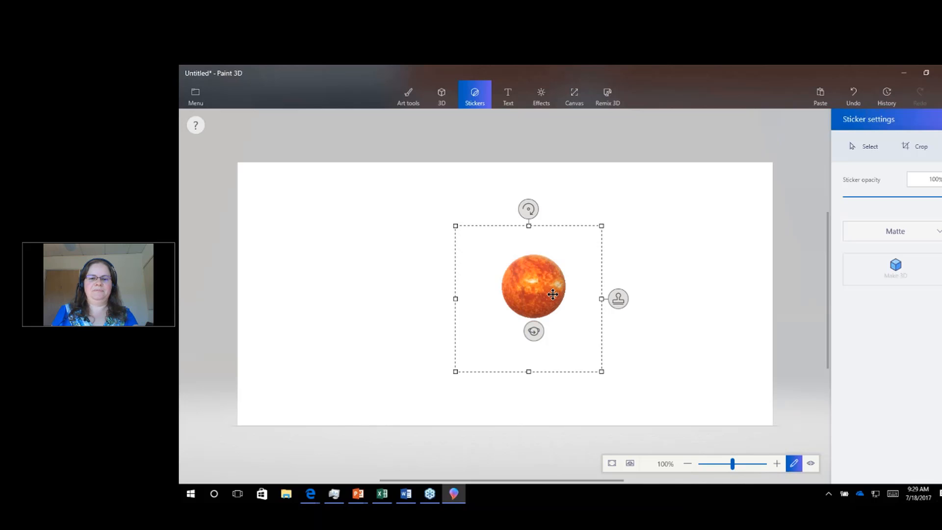
Step: Stamp the sun sticker repeatedly over the front of the sphere, rotating it slightly between stamps, and deselect it
click(622, 306)
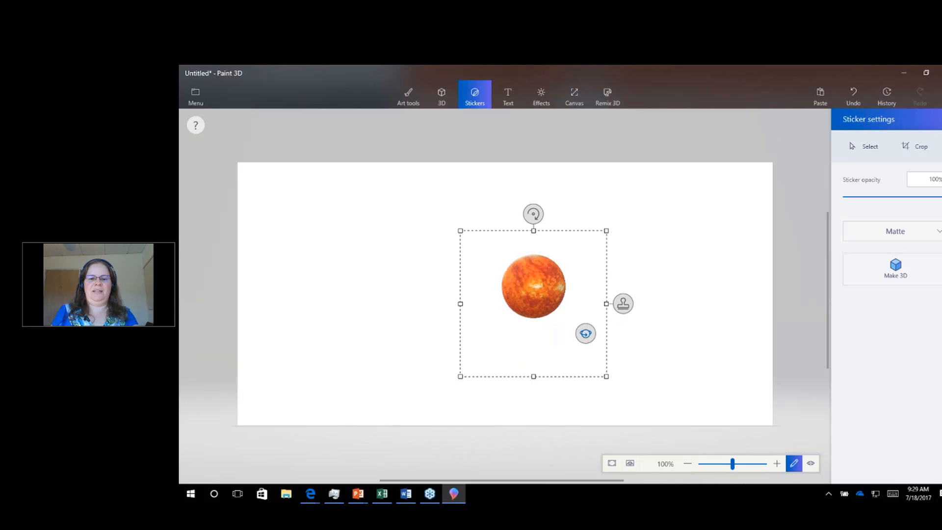
click(623, 306)
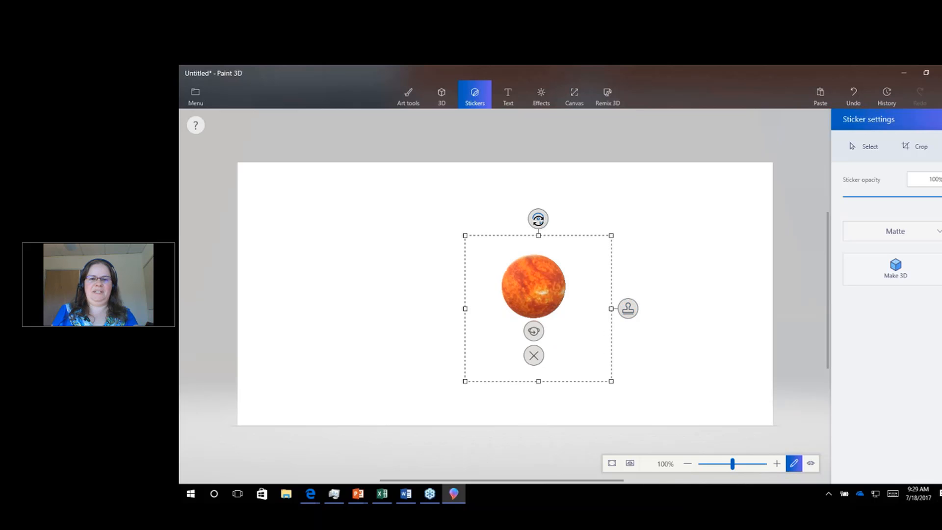
drag(538, 219, 541, 219)
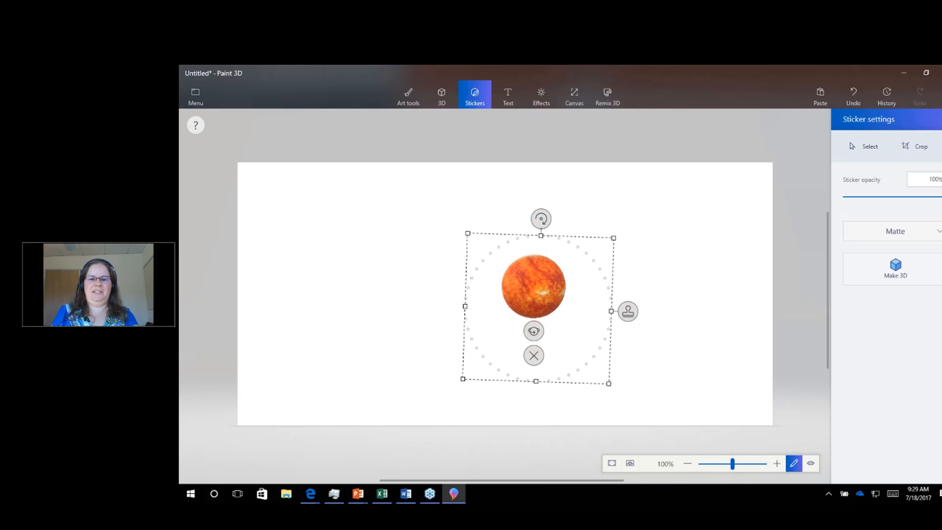
click(628, 311)
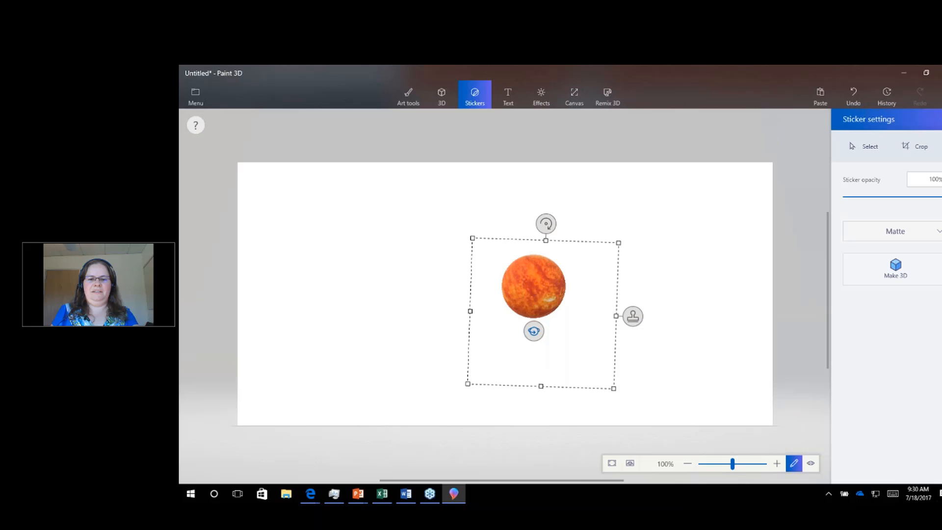
click(706, 251)
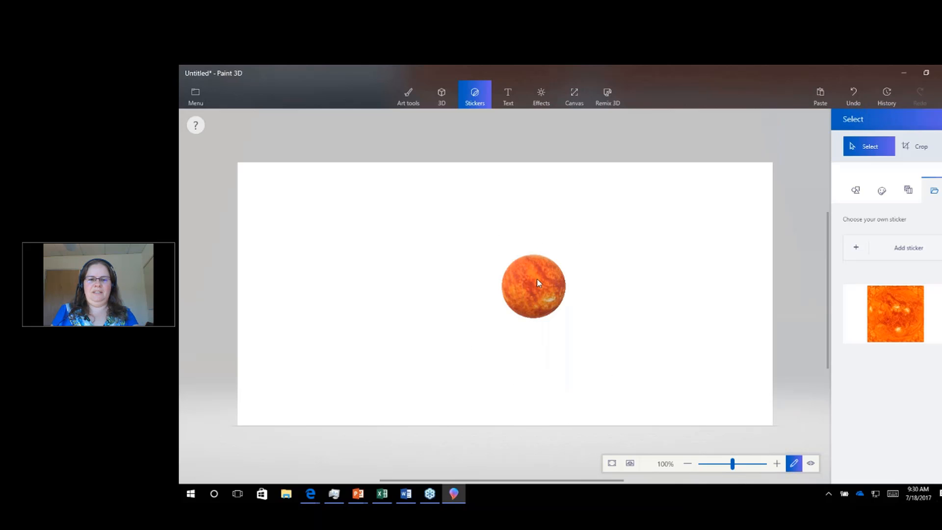
Step: Turn the sphere about its vertical axis, stamp the sun sticker over its bare side, and turn the sphere again
click(526, 285)
drag(533, 345, 646, 374)
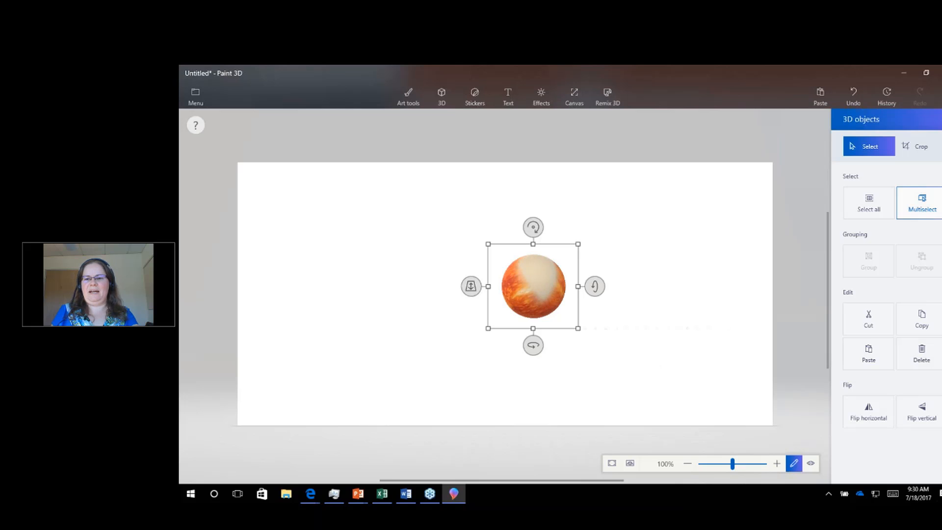
click(475, 96)
click(891, 298)
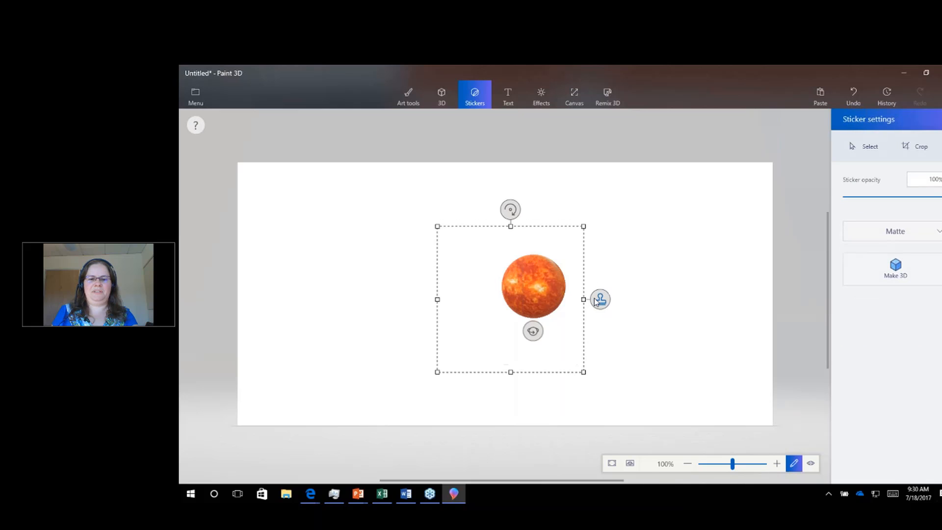
drag(532, 330, 511, 341)
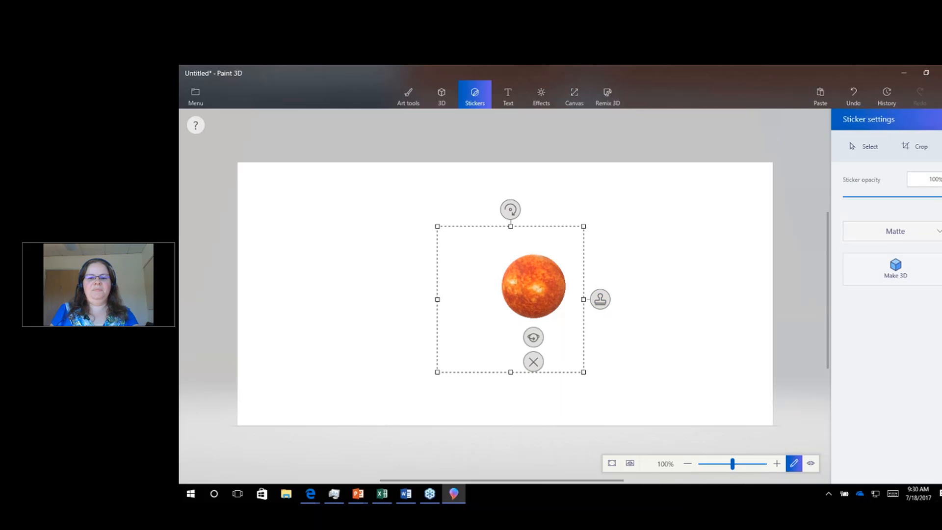
click(604, 302)
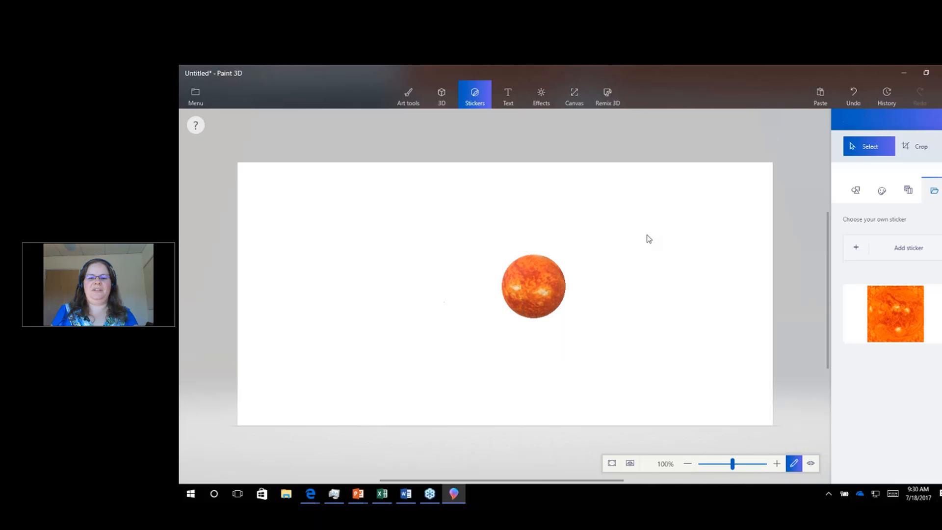
click(528, 279)
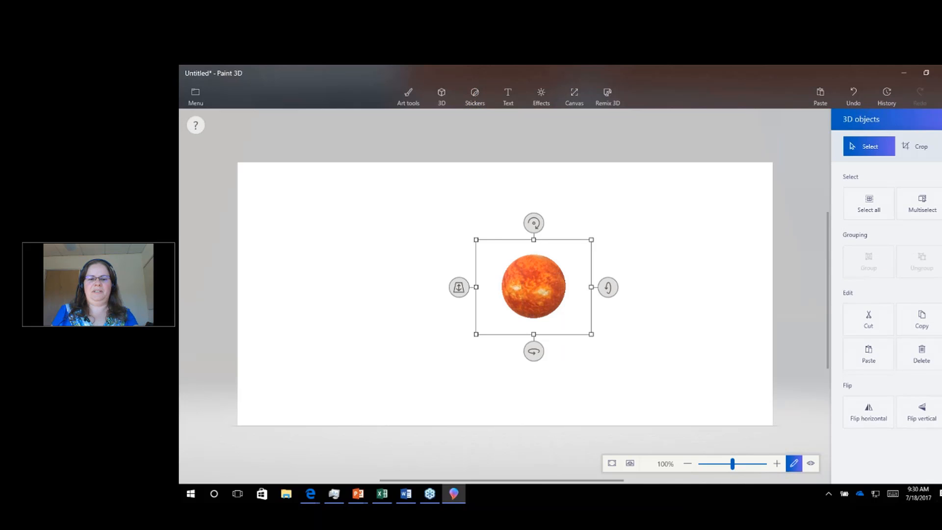
mouse_move(534, 347)
mouse_down()
mouse_move(597, 340)
mouse_move(382, 282)
mouse_move(354, 284)
mouse_move(454, 345)
mouse_move(524, 360)
mouse_up()
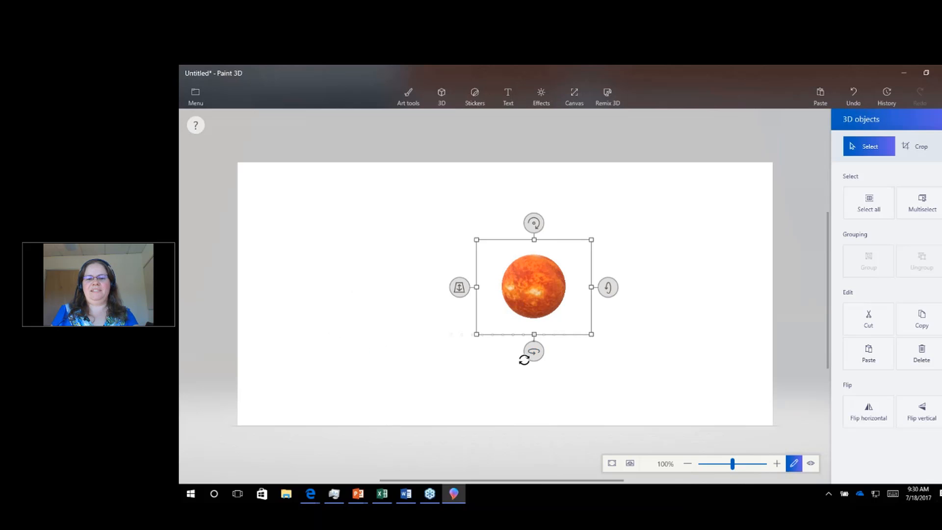
Step: View the scene filter and lighting options for uploading the sun model to Remix 3D, and leave without uploading
click(608, 98)
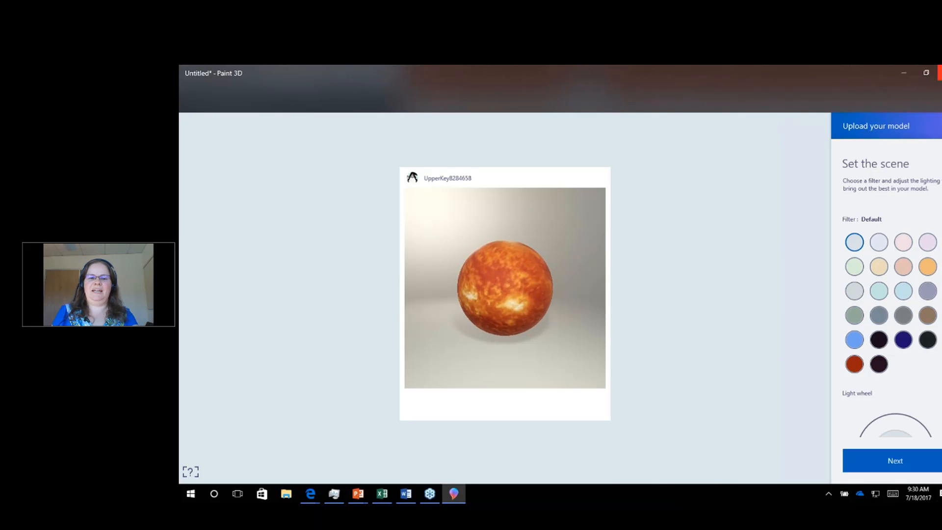
click(940, 72)
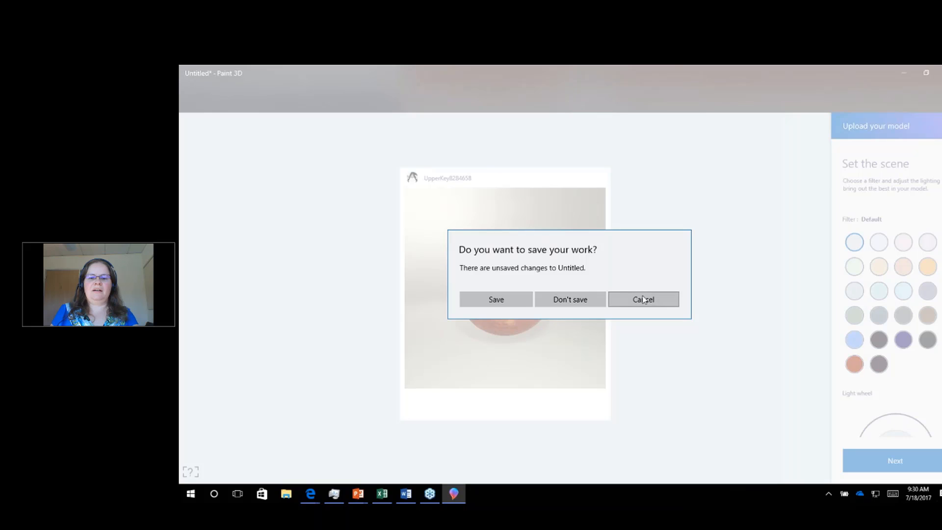
click(645, 300)
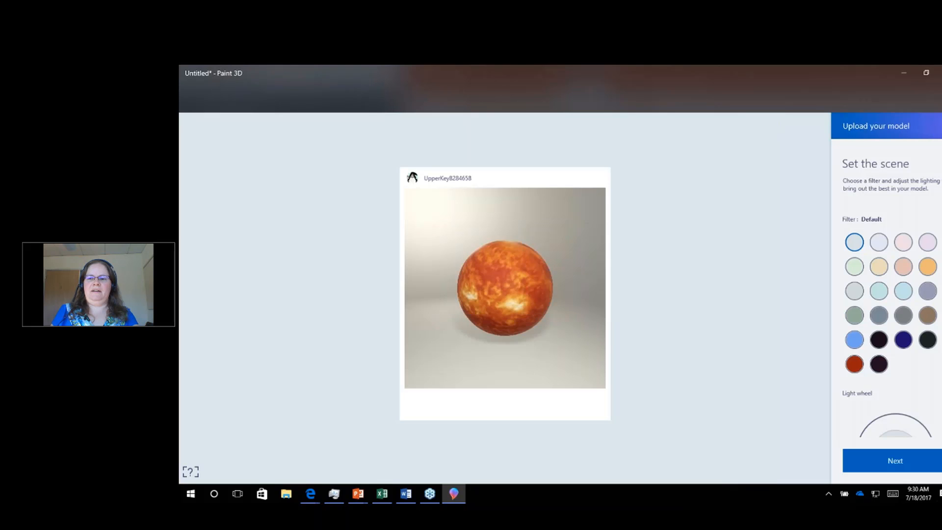
click(941, 126)
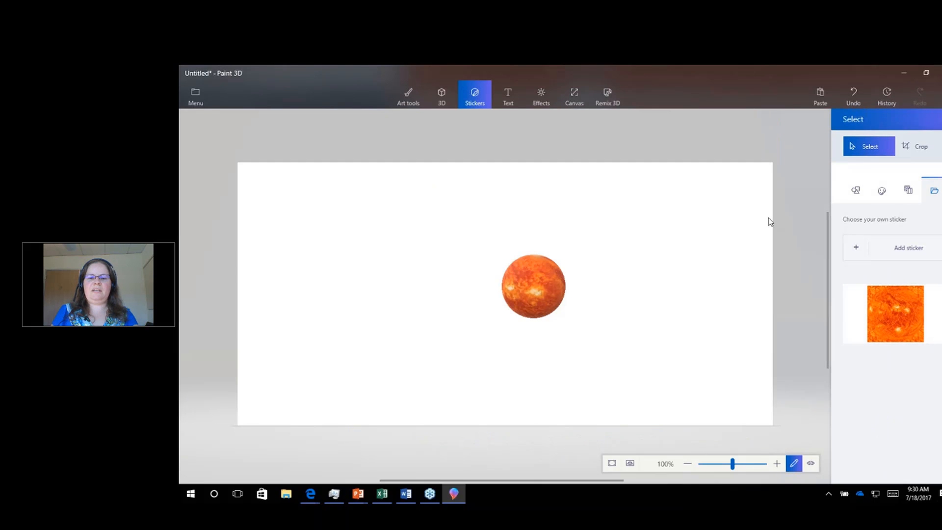
Step: Look at the file types offered for exporting the sun project and return to the canvas
click(529, 290)
click(190, 96)
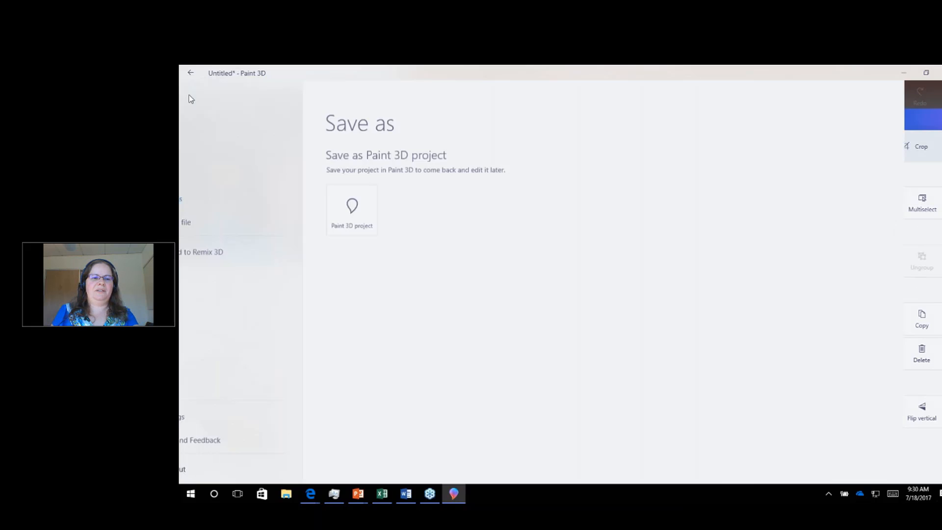
click(230, 225)
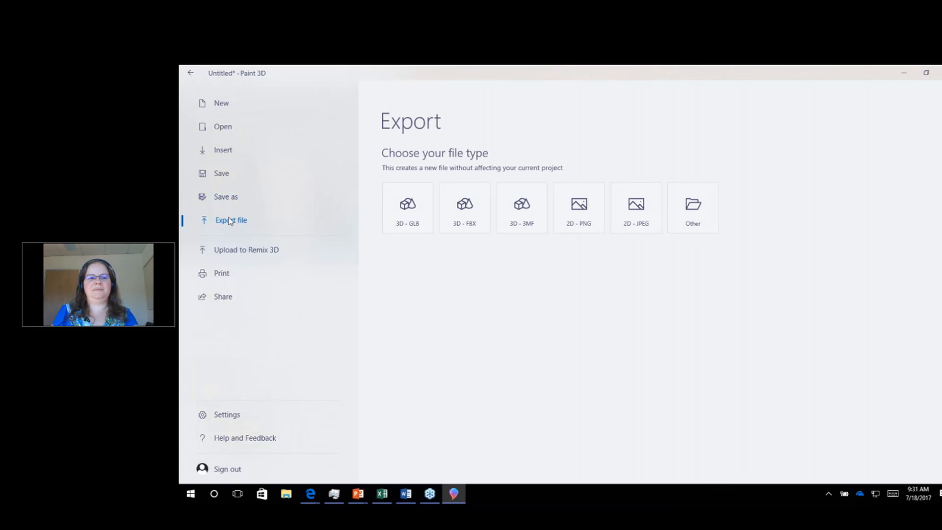
click(189, 73)
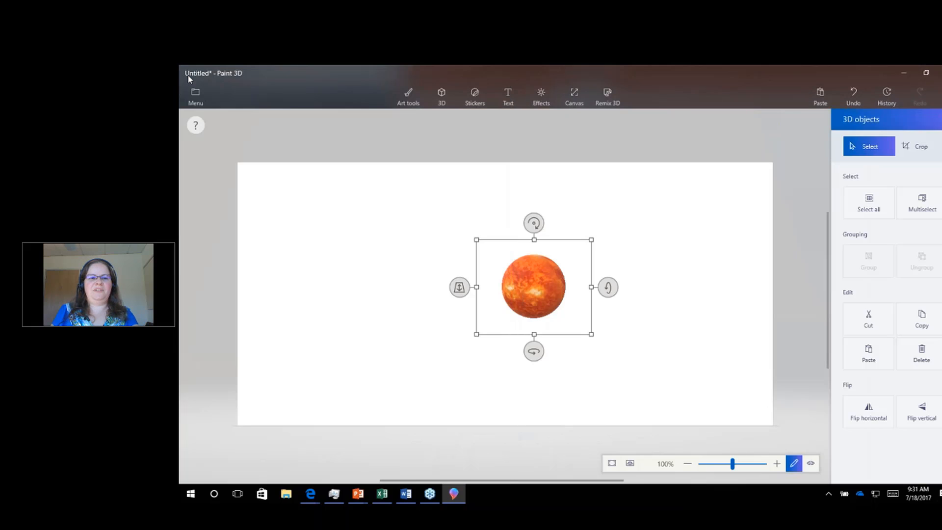
Step: Open the saved project Rock with fossil without saving the current untitled work
click(196, 94)
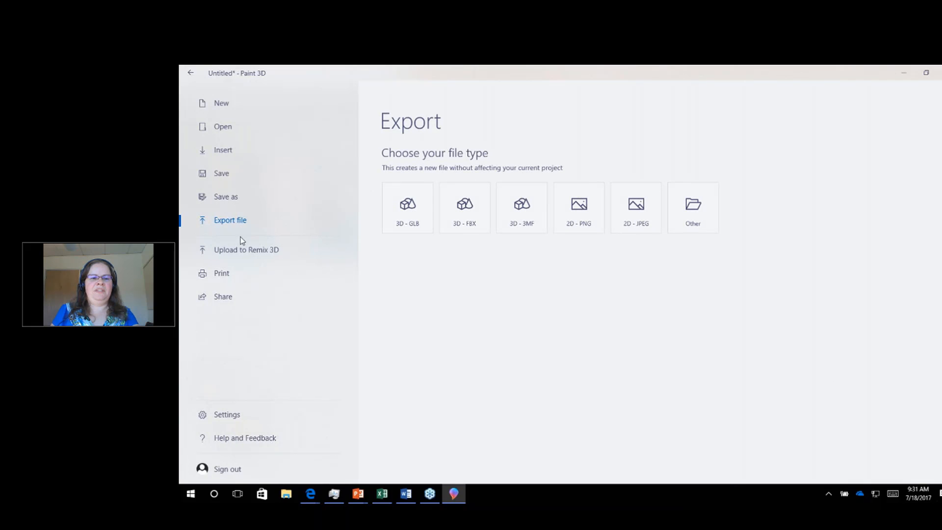
click(231, 130)
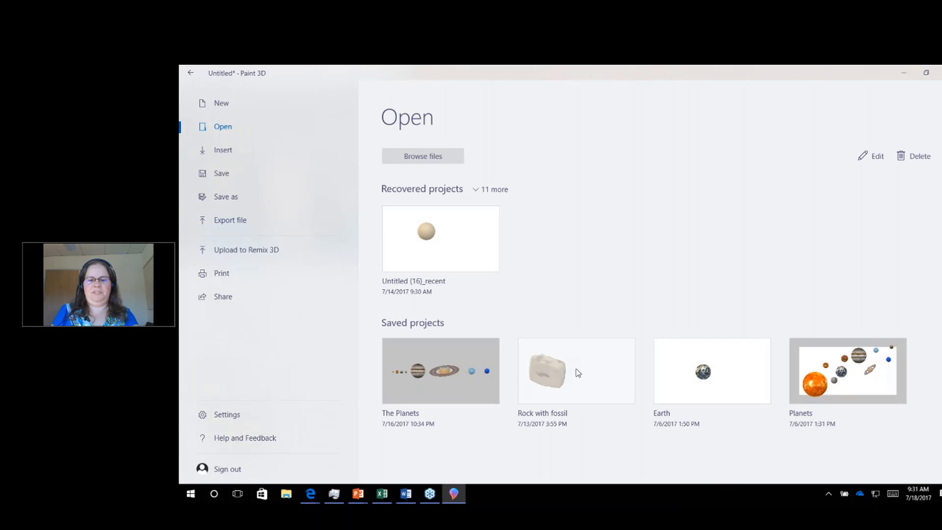
click(578, 373)
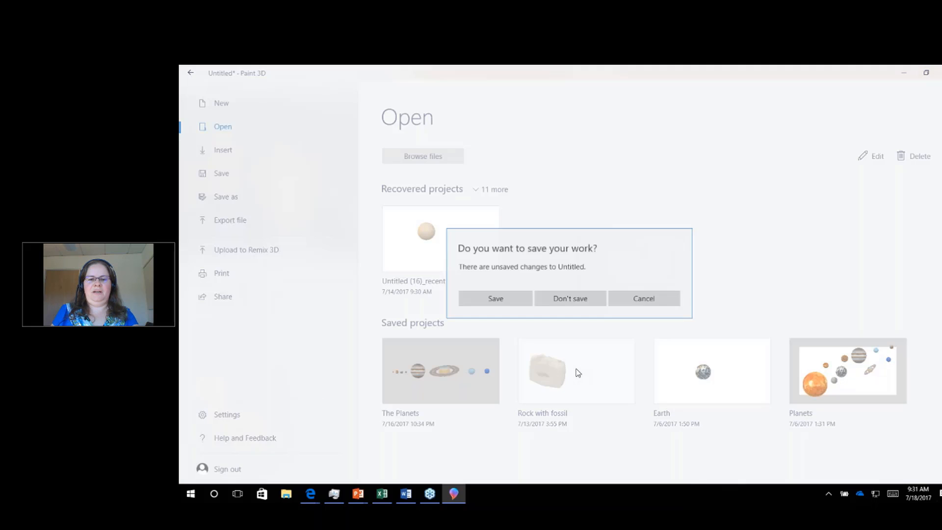
click(570, 300)
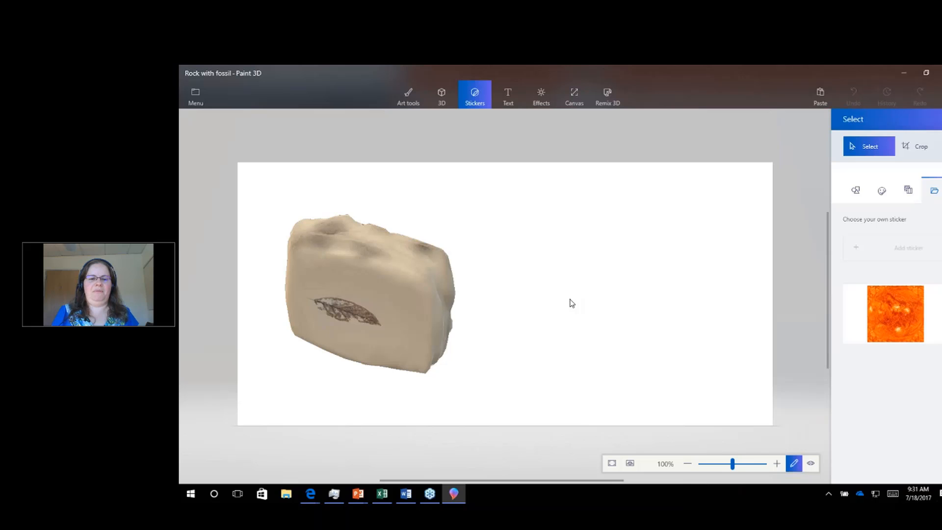
Step: Select the rock and rotate it about its horizontal and vertical axes to show its other sides
click(390, 290)
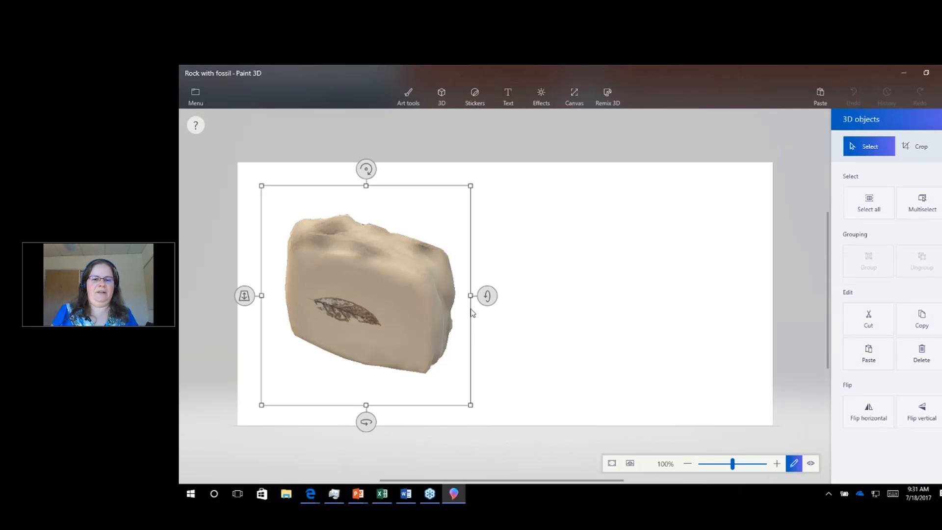
drag(487, 296, 530, 271)
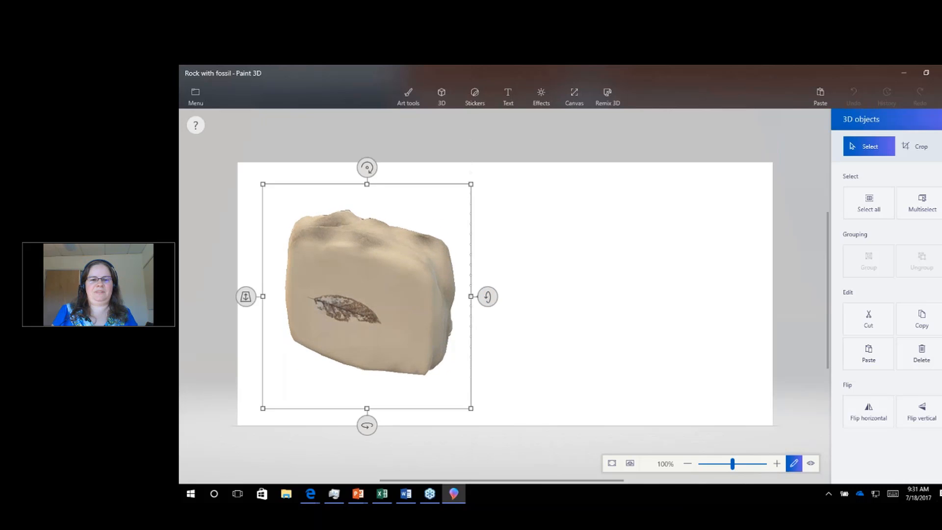
drag(367, 425, 281, 302)
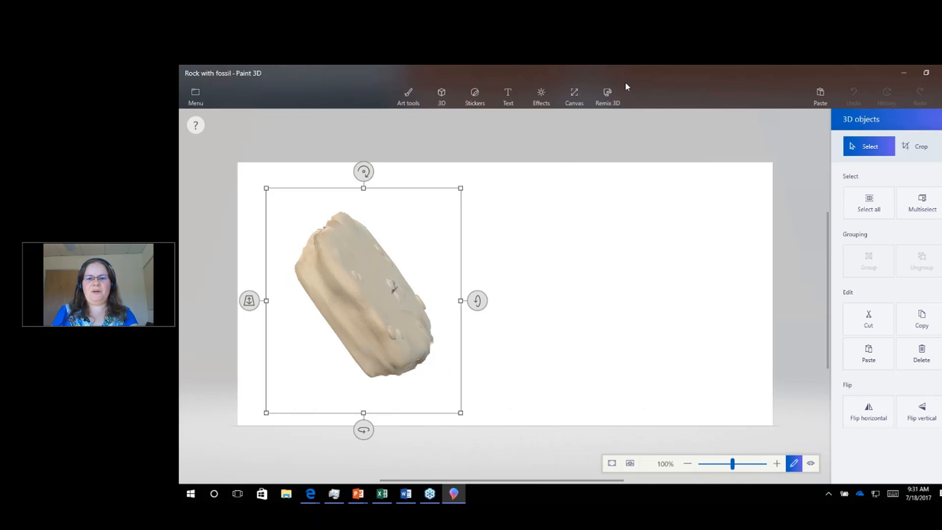
Step: Search the Remix 3D library for "rock" and browse through the resulting models
click(607, 95)
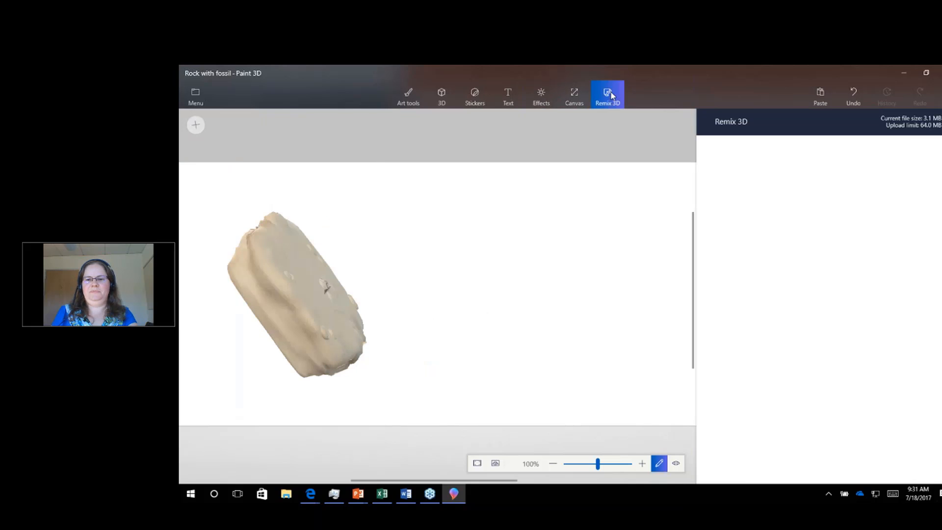
click(808, 180)
text(rock)
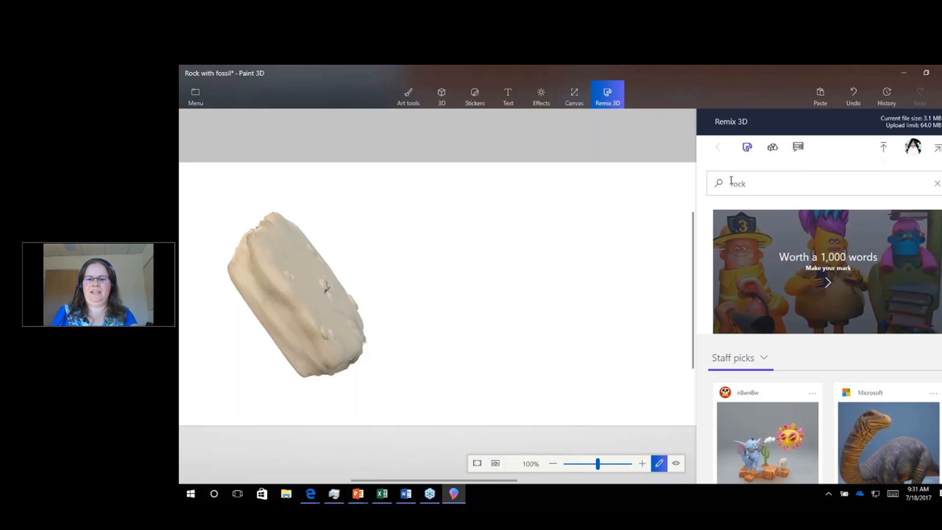
click(719, 184)
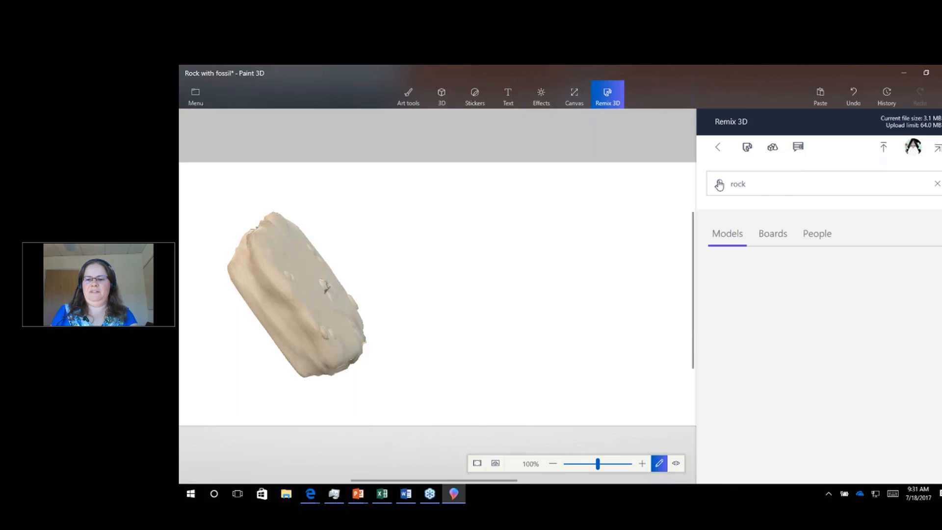
scroll(824, 343, down, 3)
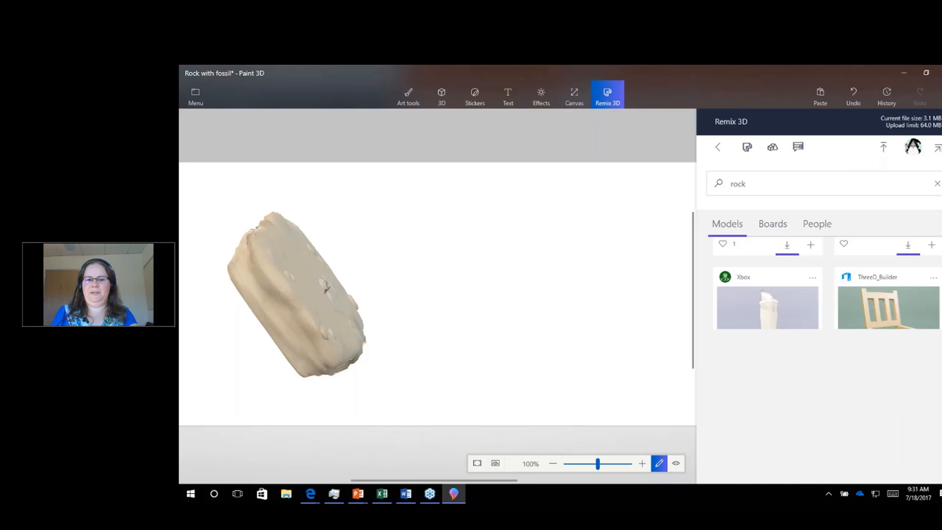
scroll(825, 344, down, 5)
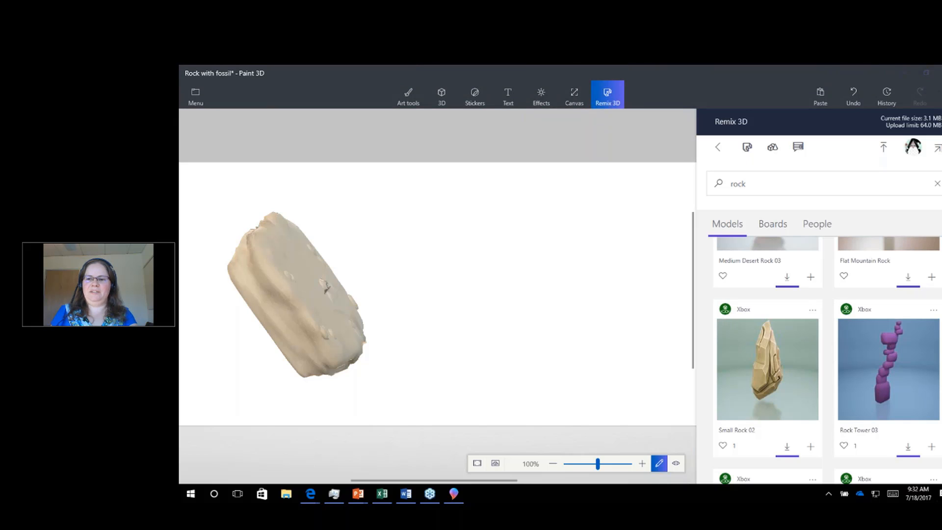
scroll(828, 360, down, 10)
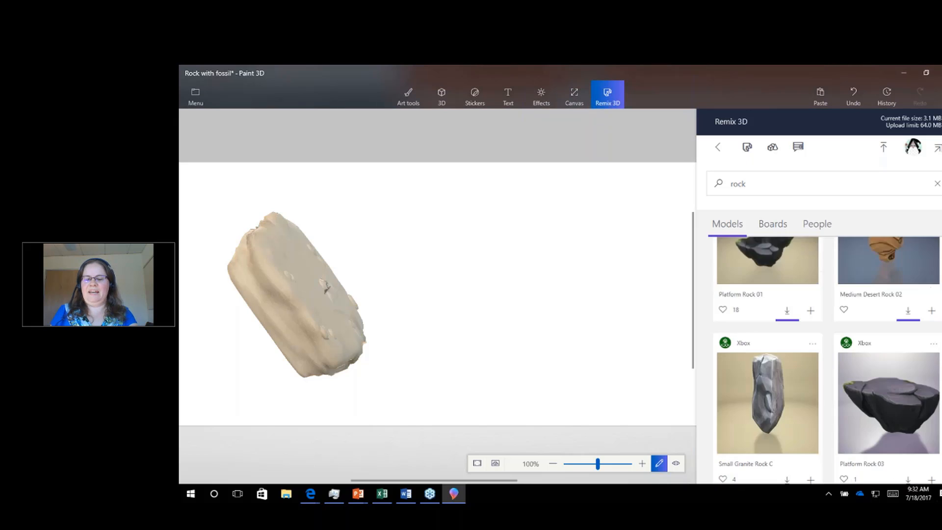
scroll(828, 360, down, 12)
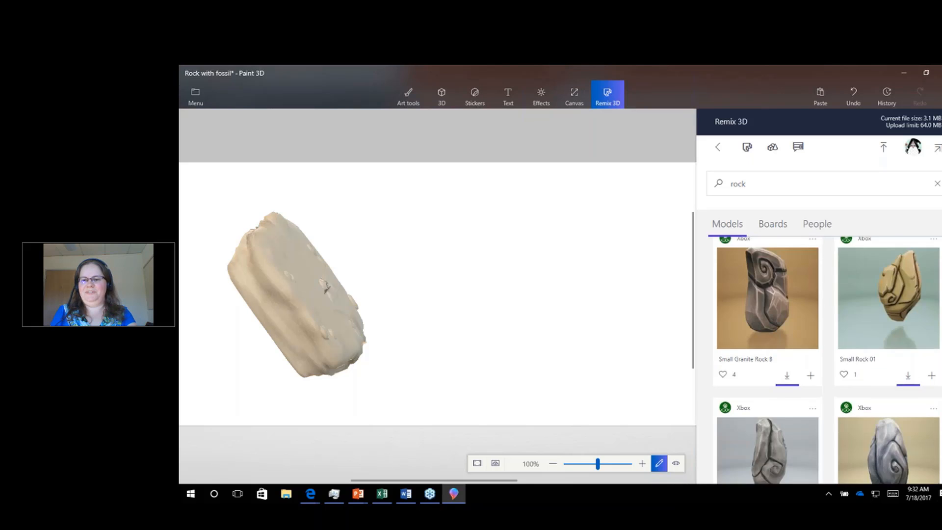
Step: Find the Rock Floor model among the Remix 3D rock results and insert it into the project
scroll(827, 360, down, 10)
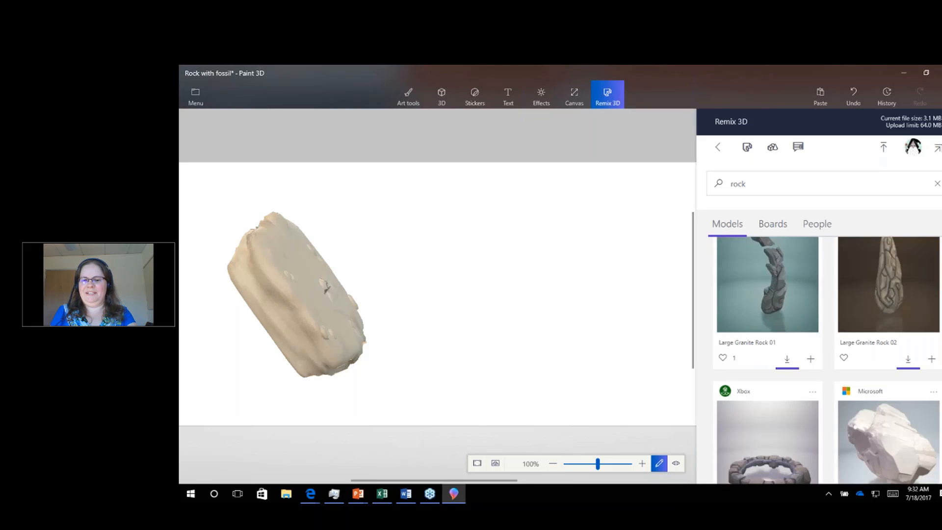
scroll(827, 360, down, 5)
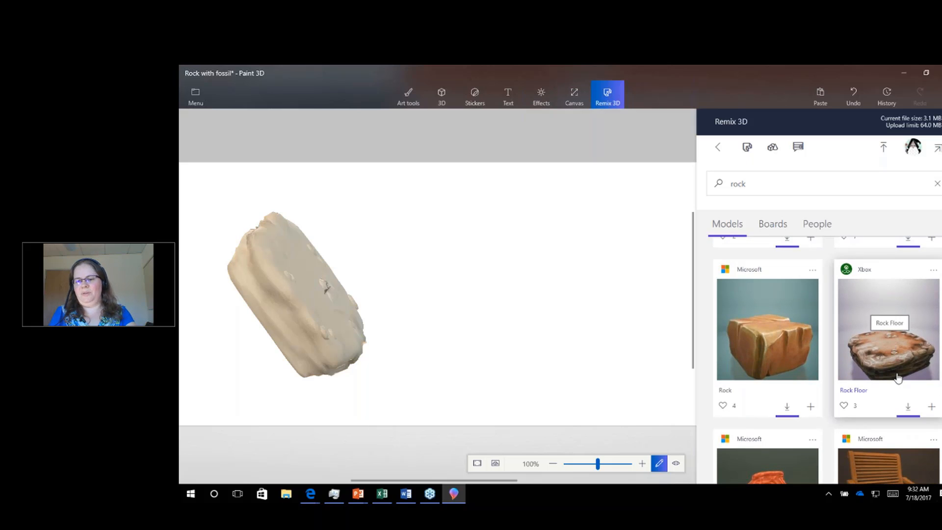
click(908, 407)
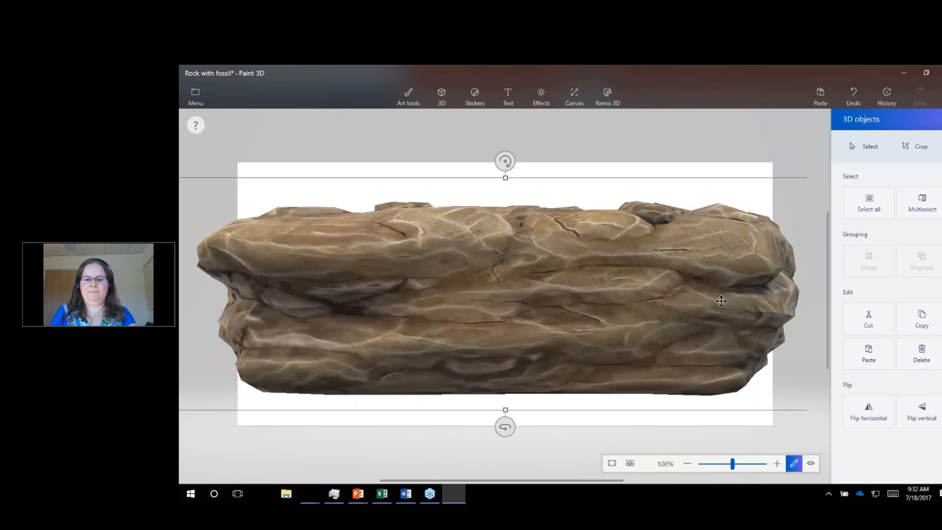
Step: Shrink the Rock Floor model to roughly the fossil rock's width and place it beside that rock on the canvas
click(688, 464)
drag(742, 215, 472, 297)
drag(420, 329, 623, 265)
Step: Rotate the fossil rock about its vertical axis to face its fossil forward, and turn Rock Floor about its horizontal axis to show both broad faces
click(443, 298)
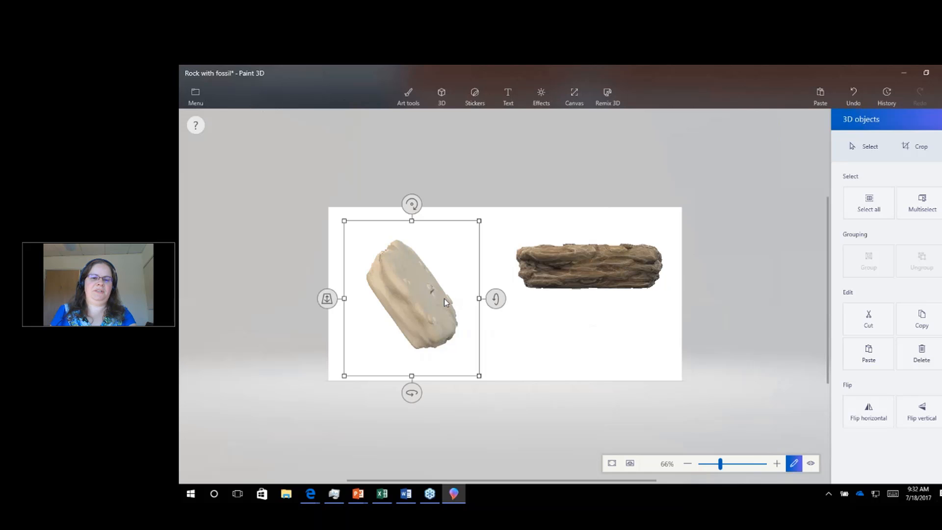
drag(410, 392, 502, 365)
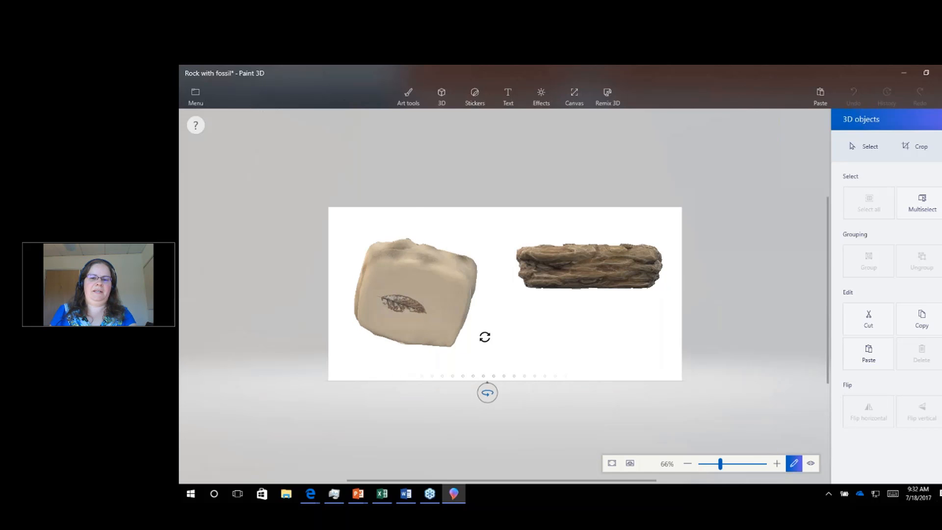
click(611, 252)
drag(706, 264, 697, 336)
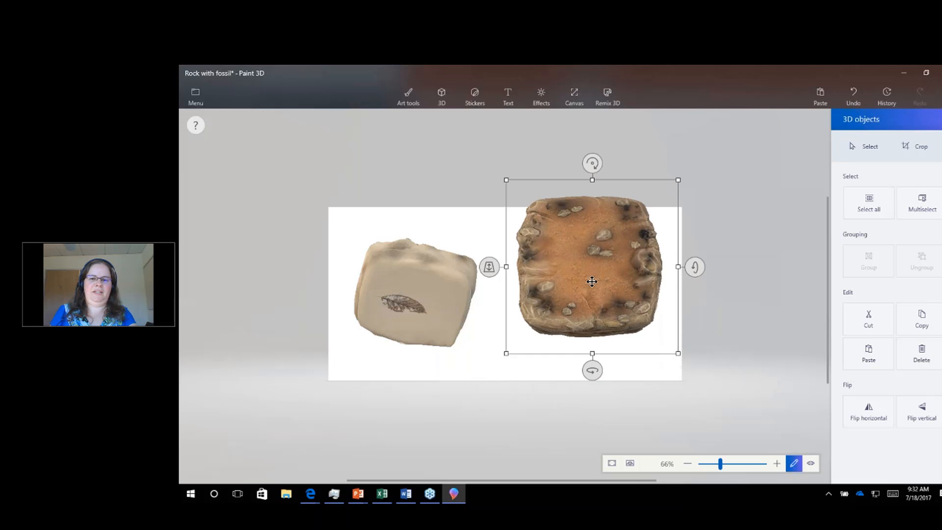
drag(694, 267, 694, 117)
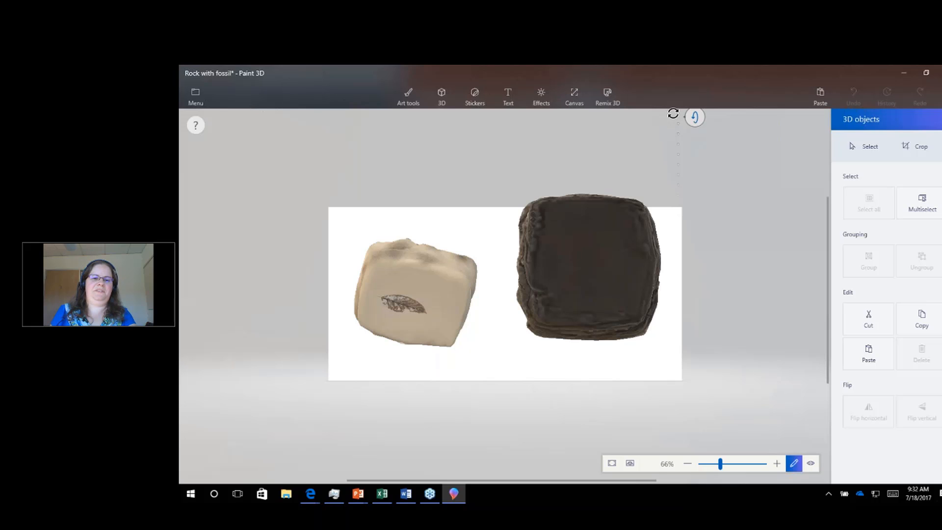
drag(673, 113, 646, 276)
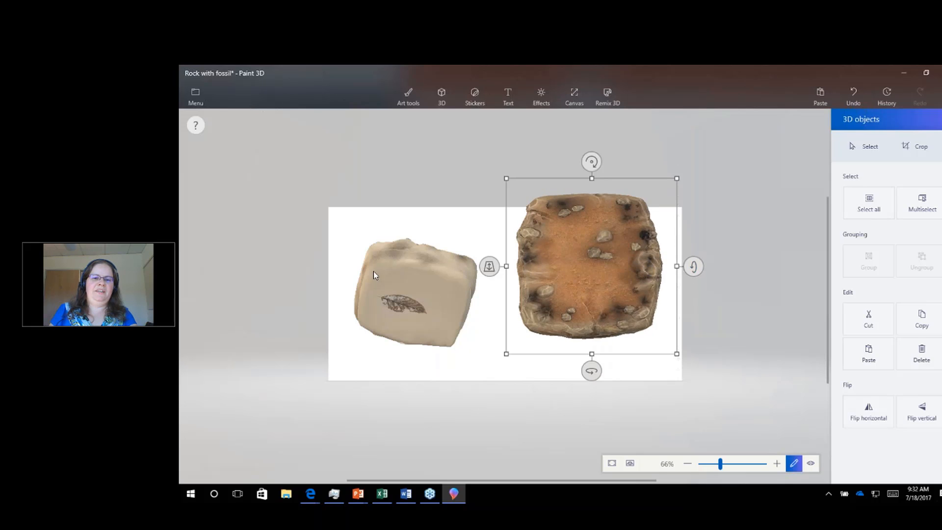
Step: Tilt the fossil rock and the Rock Floor model about their horizontal axes to compare their layered edges
click(439, 285)
drag(506, 293, 503, 400)
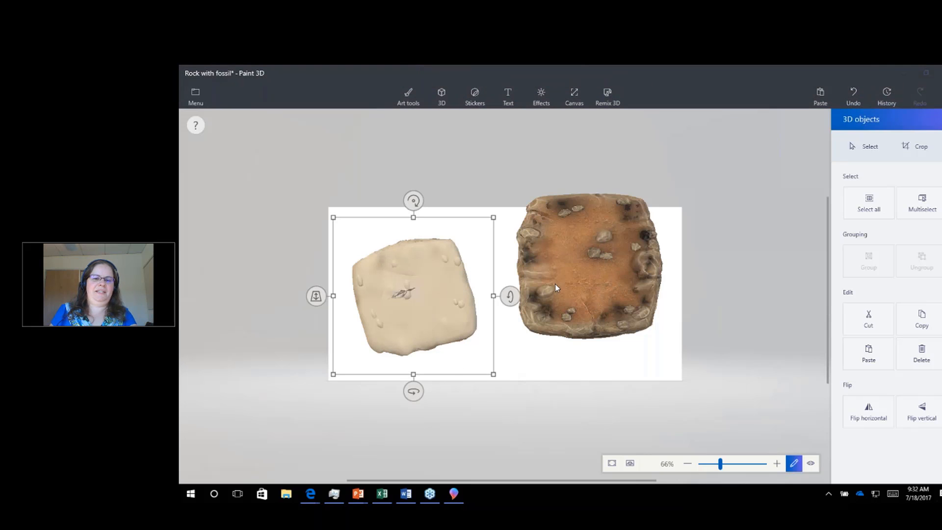
drag(510, 296, 504, 221)
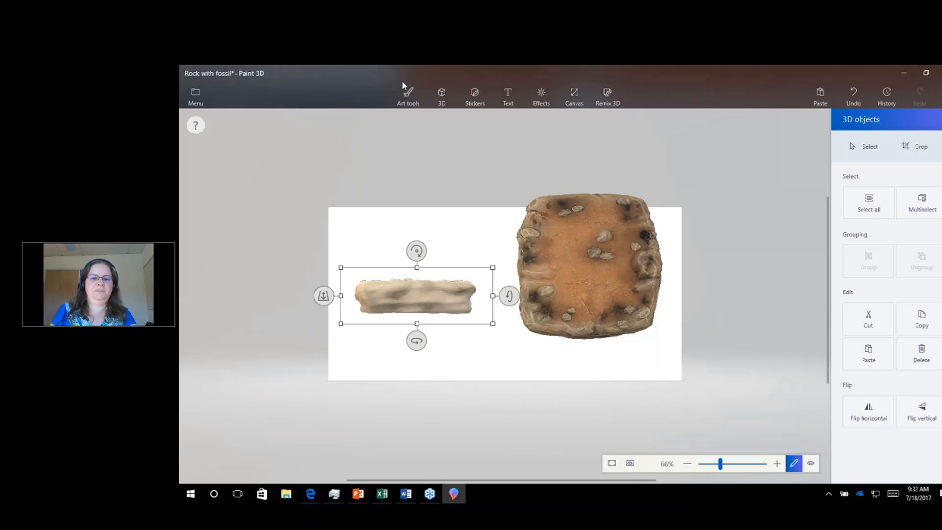
click(551, 282)
drag(693, 265, 690, 179)
Step: Rotate the fossil rock and the Rock Floor model about their horizontal axes so their broad top faces point forward
click(425, 298)
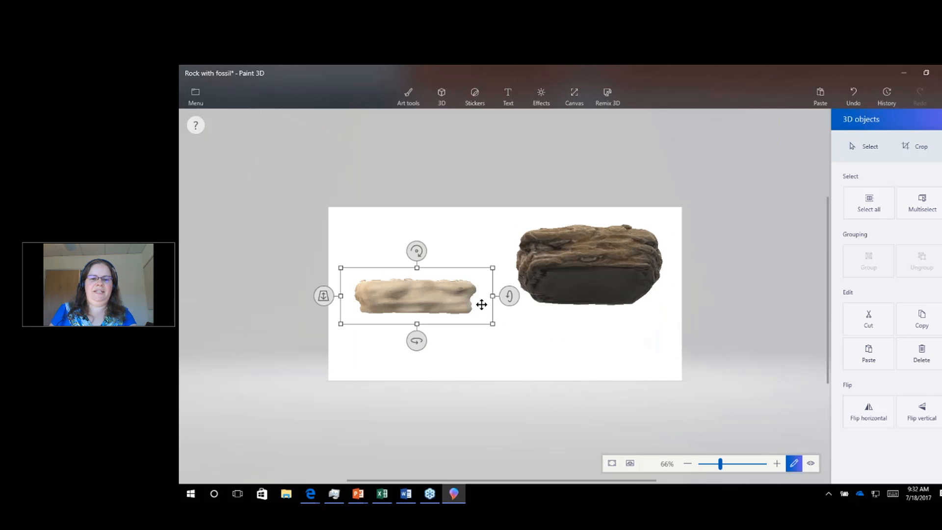
drag(505, 296, 500, 337)
drag(503, 354, 504, 351)
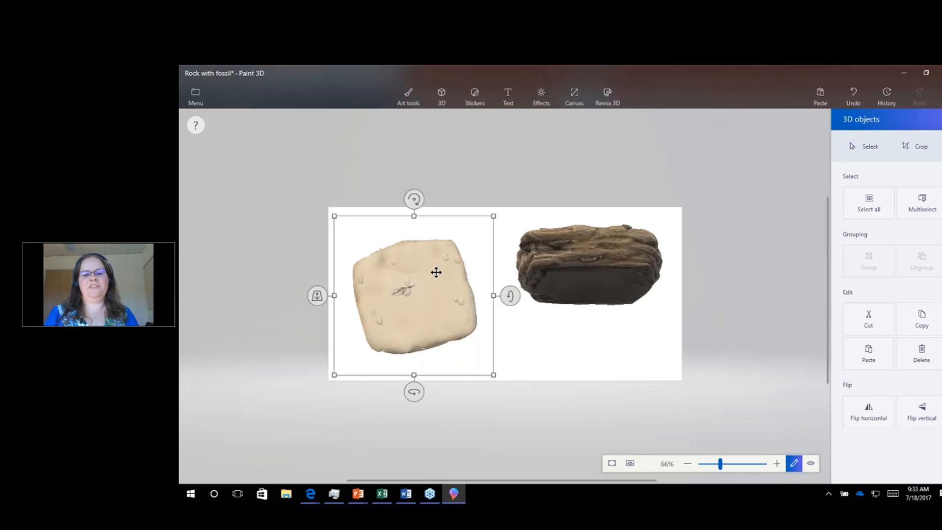
click(599, 254)
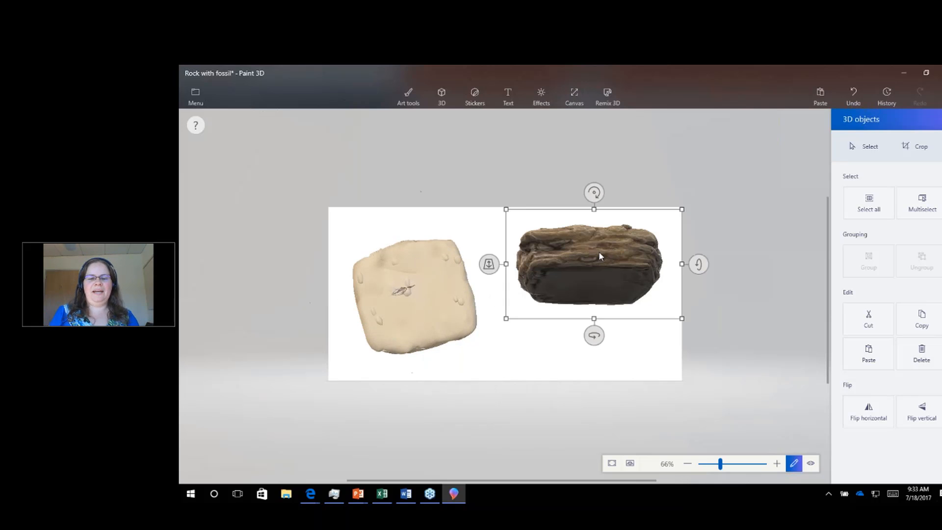
drag(697, 264, 709, 328)
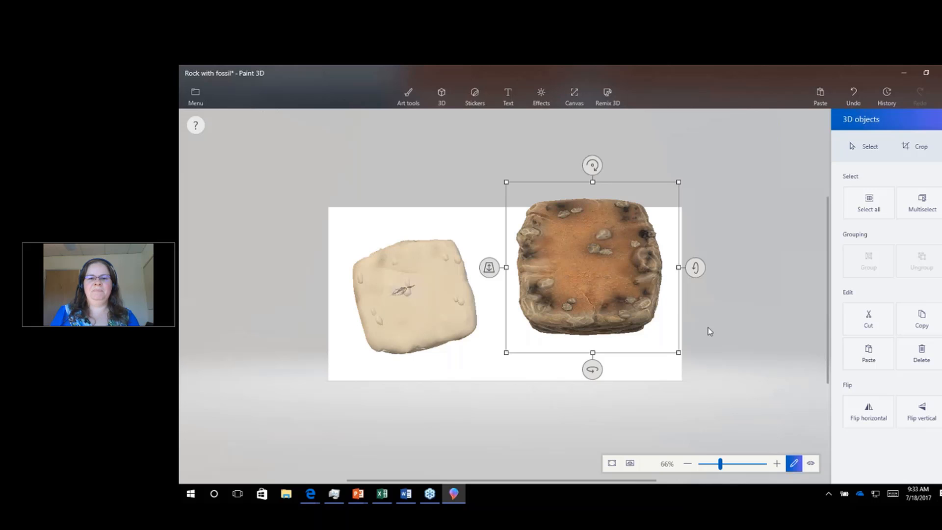
Step: Look at the custom stickers and the art tools available for adding detail to the rocks
click(475, 90)
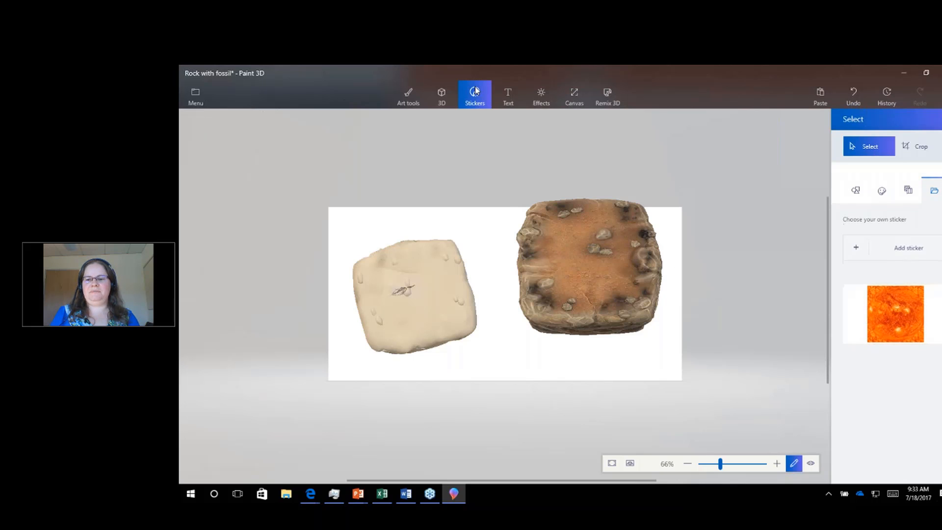
click(408, 98)
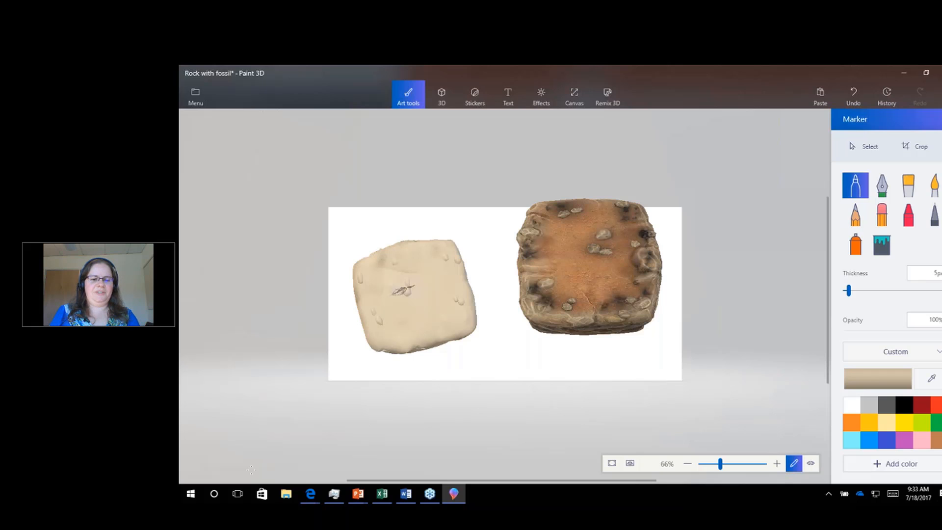
Step: Switch to the Fossil.pptx presentation in PowerPoint and rotate the 3D rock model on the Finding Fossils slide slightly
click(360, 497)
click(361, 459)
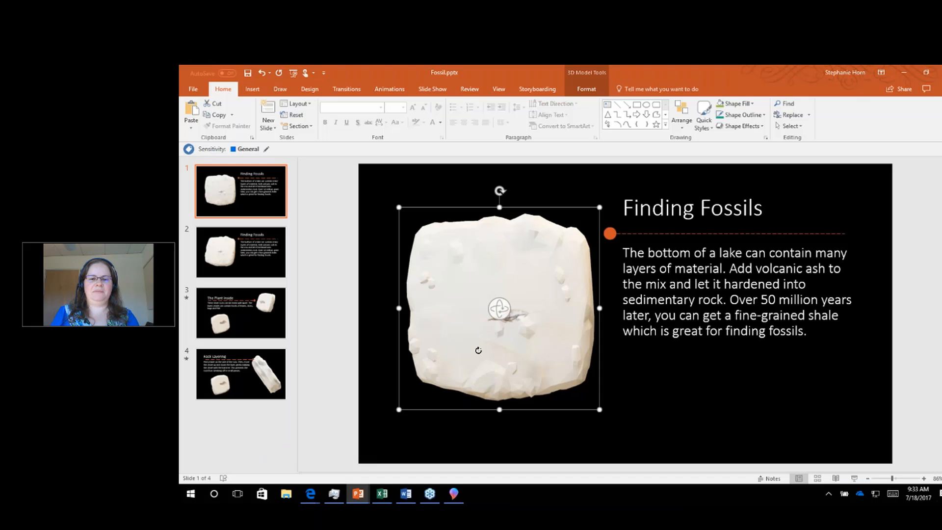
mouse_move(498, 309)
mouse_down()
mouse_move(616, 388)
mouse_move(625, 481)
mouse_move(655, 501)
mouse_move(511, 361)
mouse_move(498, 229)
mouse_move(491, 283)
mouse_move(505, 322)
mouse_move(507, 293)
mouse_up()
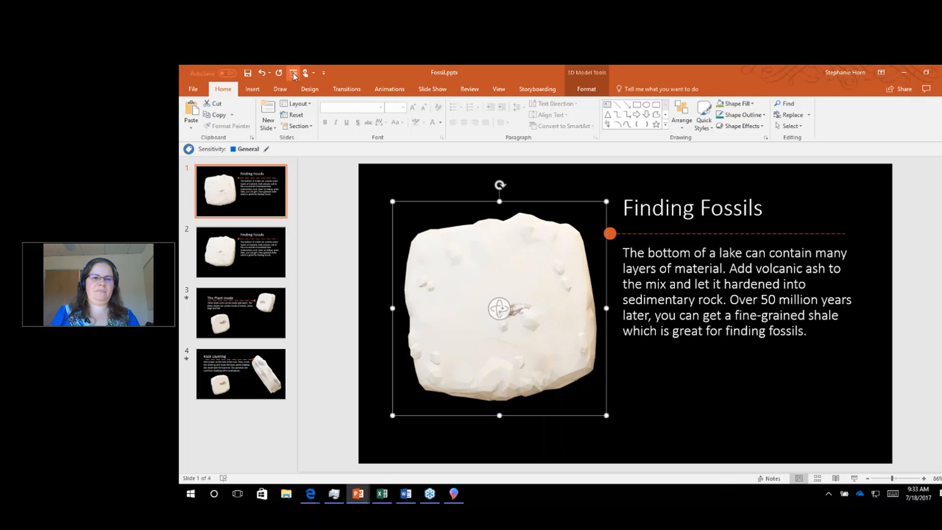